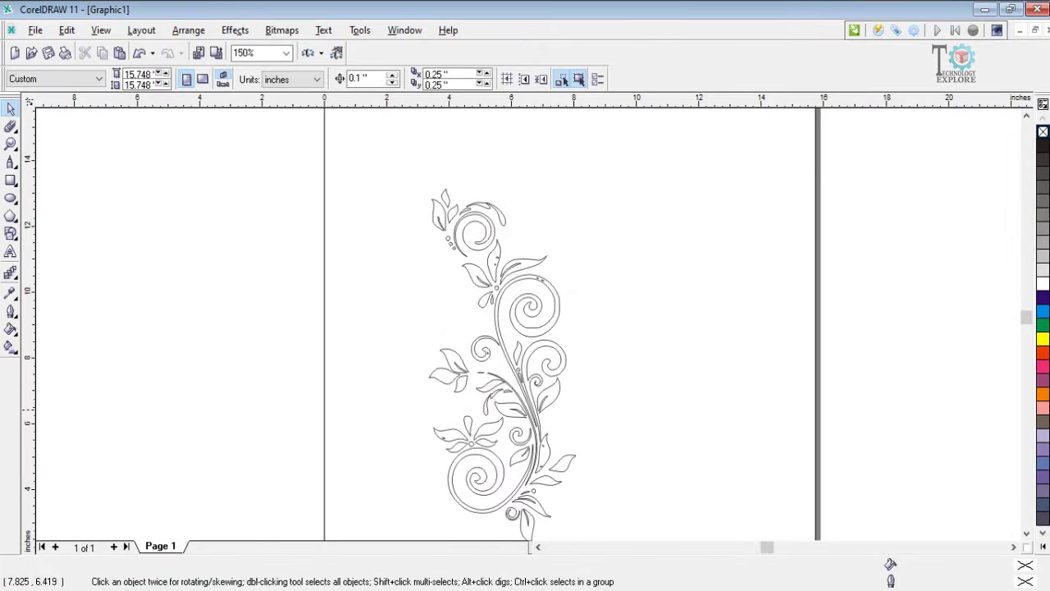
Look over the floral Design.png image in Windows Photos before moving to Chrome
scroll(616, 401, down, 4)
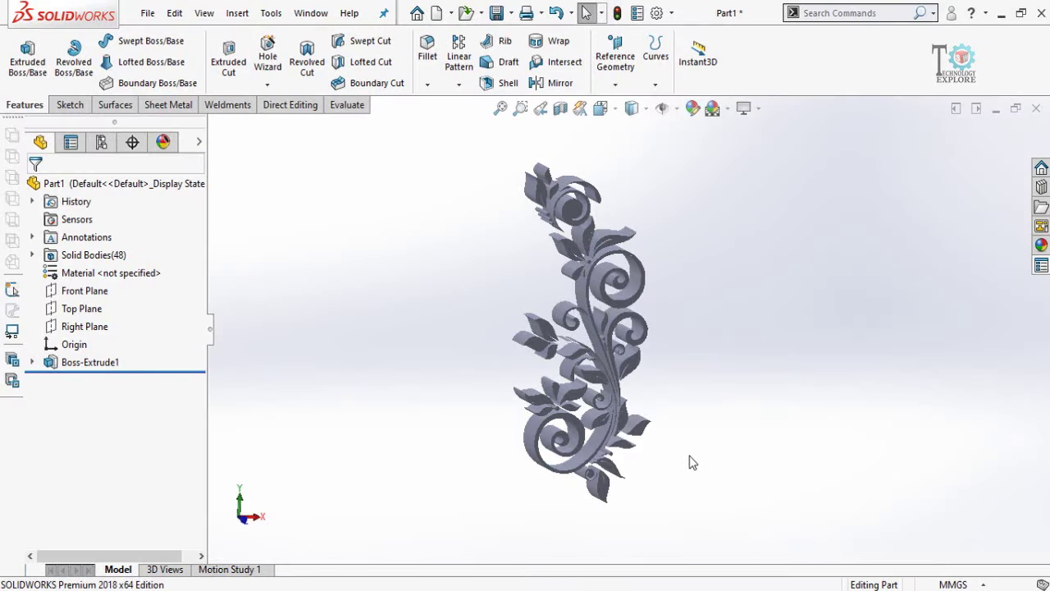
middle_drag(690, 456, 599, 453)
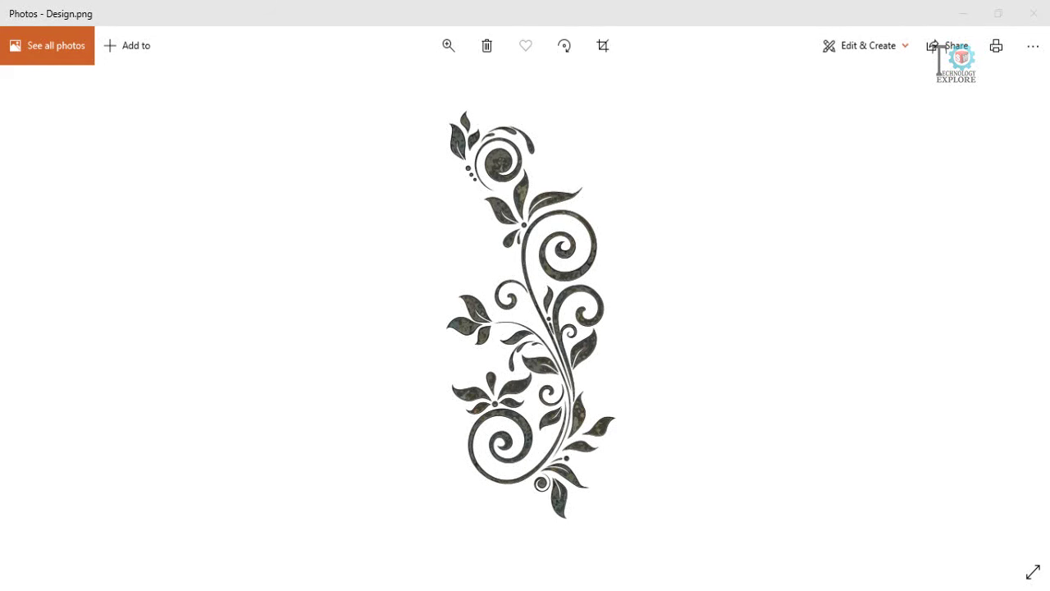
Go to convertio.co in Chrome, dropping the autocompleted path from the address
click(556, 565)
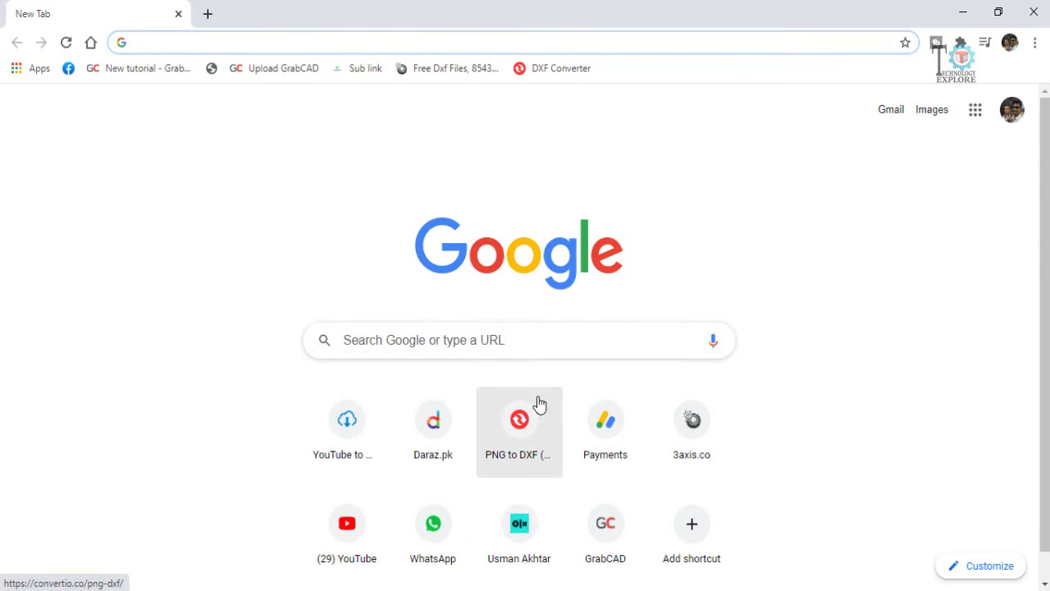
click(194, 45)
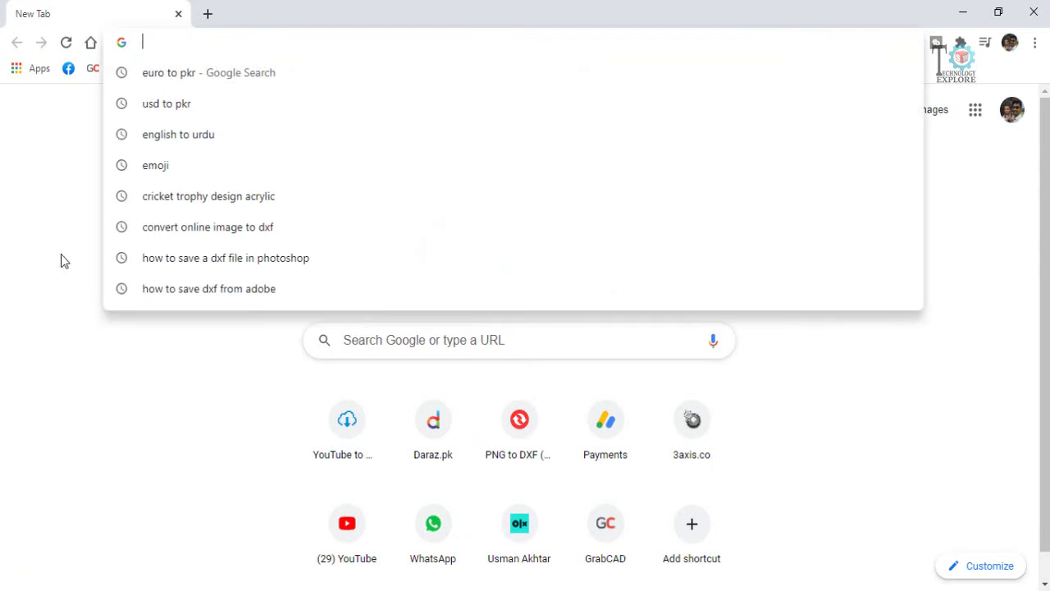
click(79, 336)
click(151, 47)
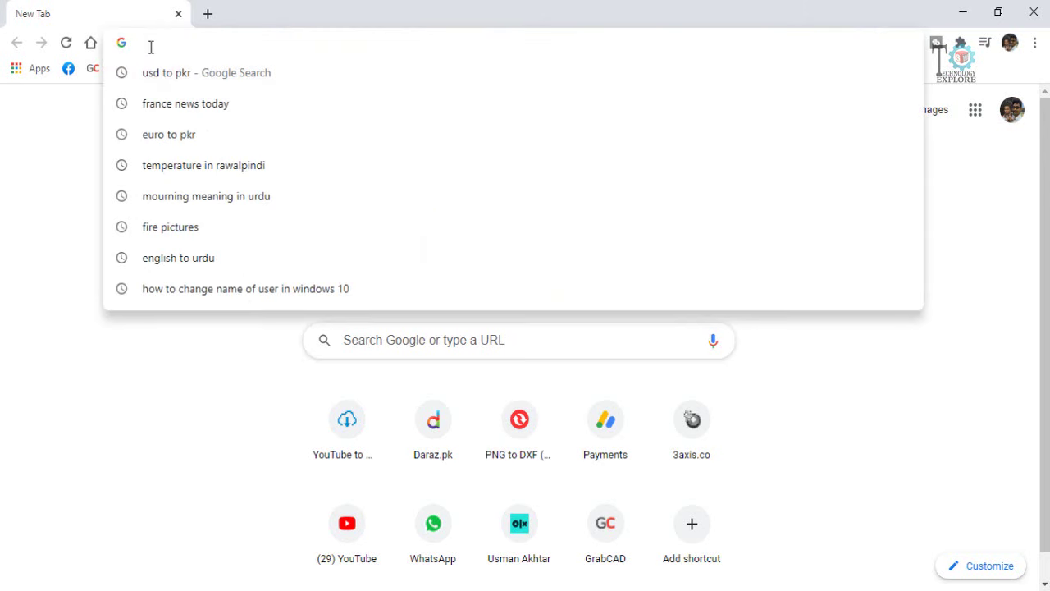
text(convert)
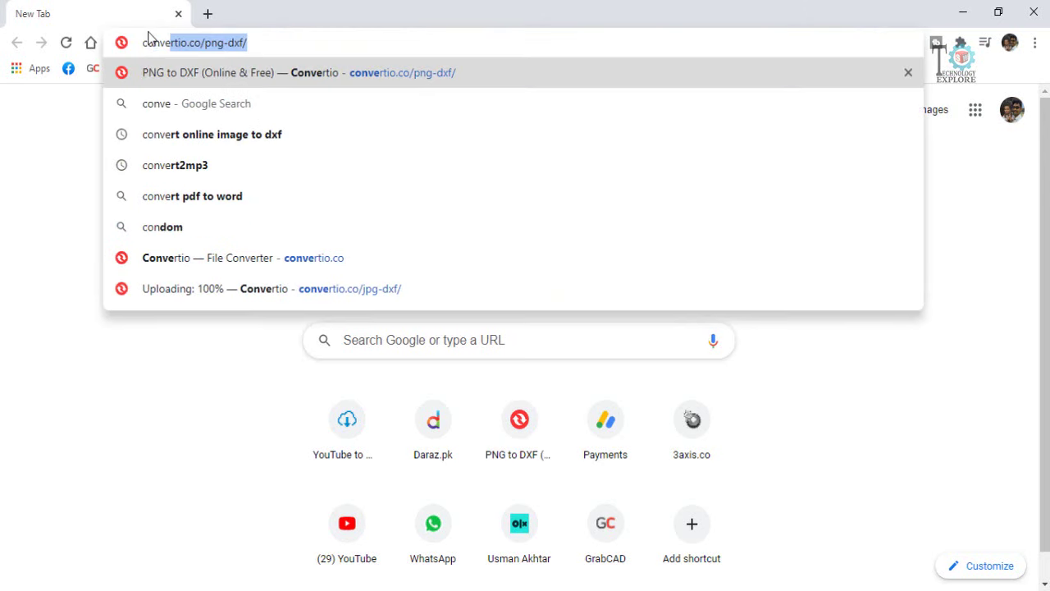
text(io.co)
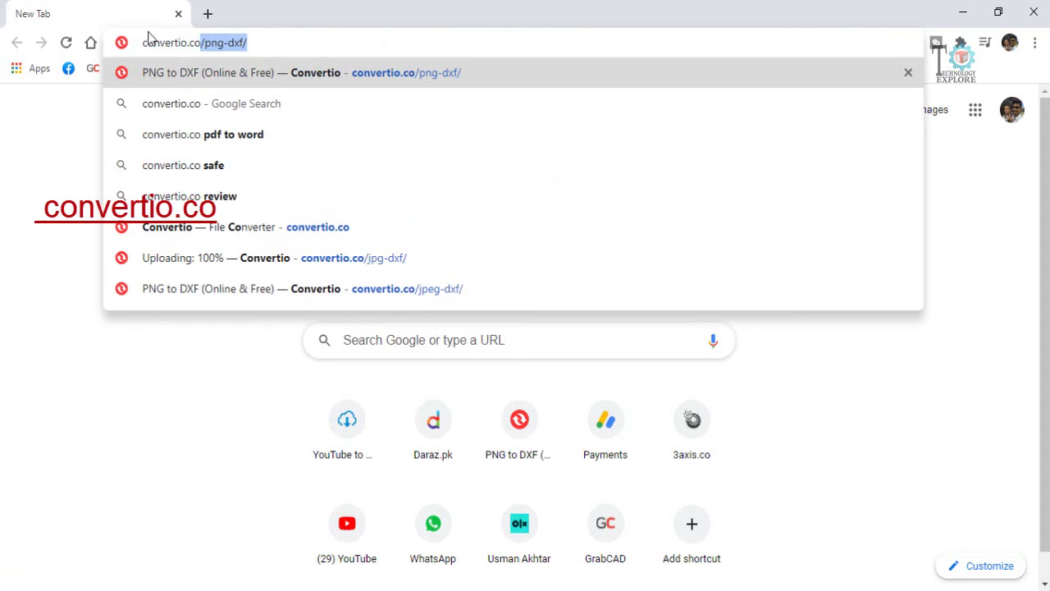
key(Delete)
key(Return)
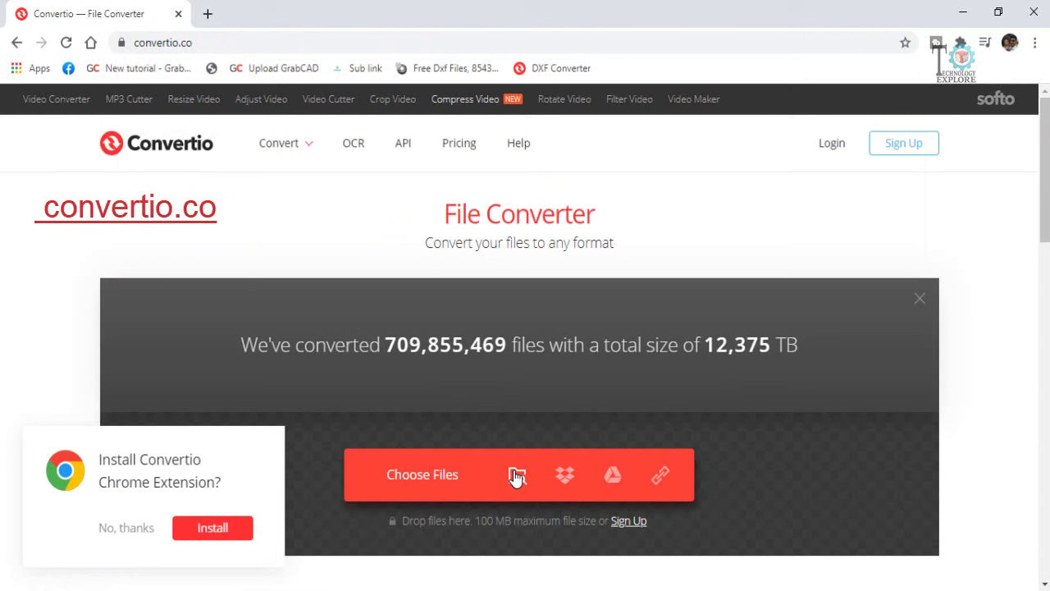
Minimize the windows to reach Design.png on the desktop for uploading to Convertio
click(962, 11)
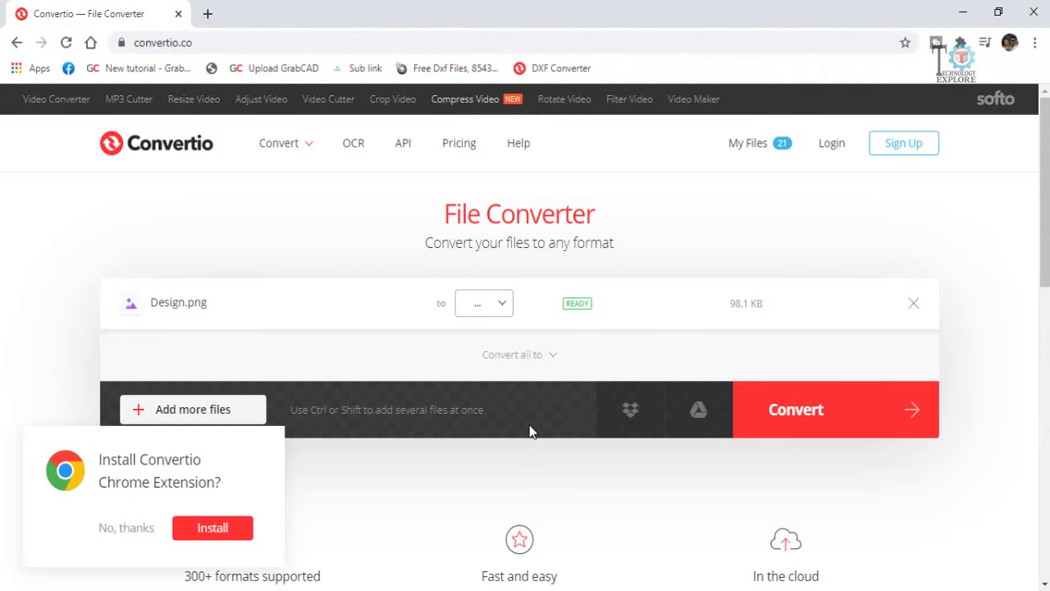
Choose DXF from the CAD formats as the output for Design.png
scroll(565, 389, up, 2)
click(502, 304)
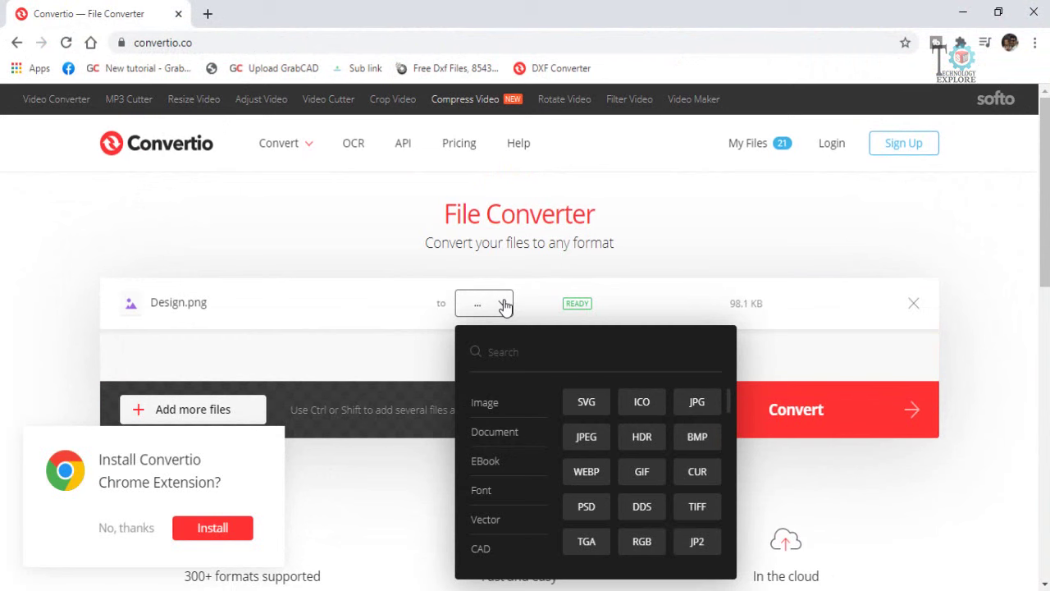
mouse_move(525, 563)
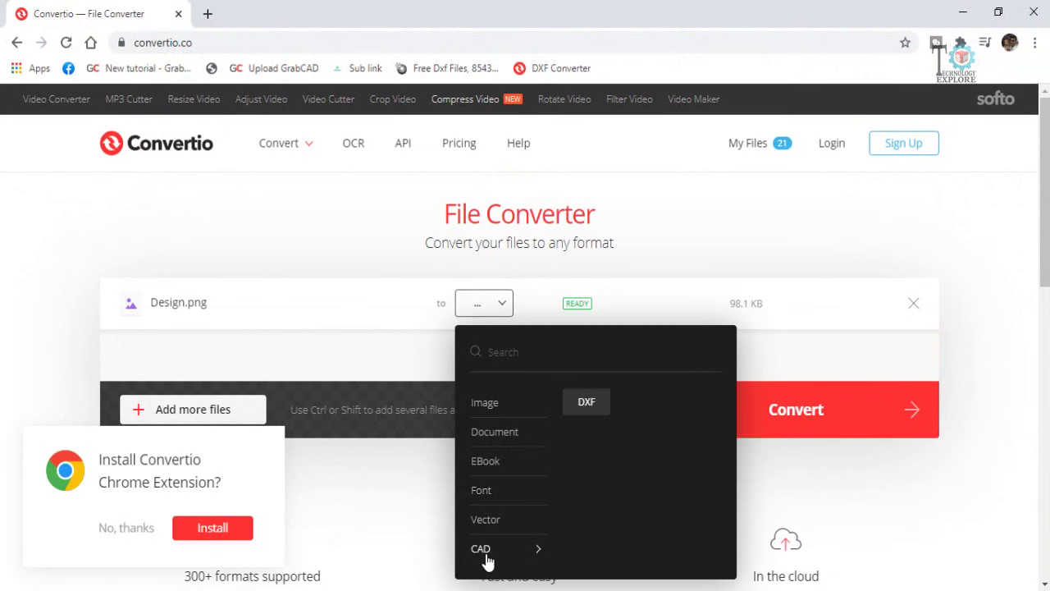
click(464, 305)
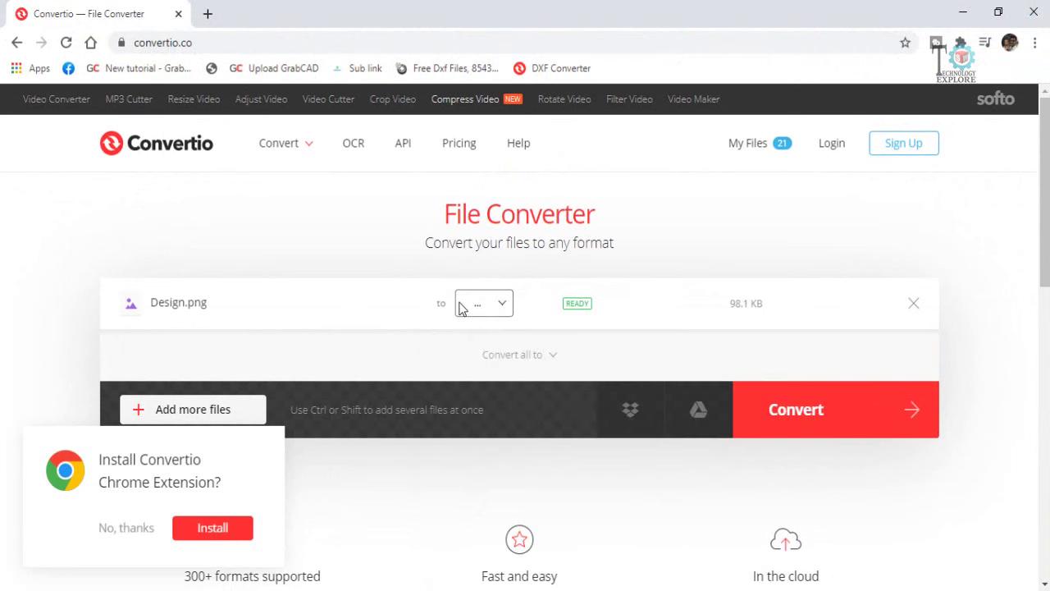
click(502, 307)
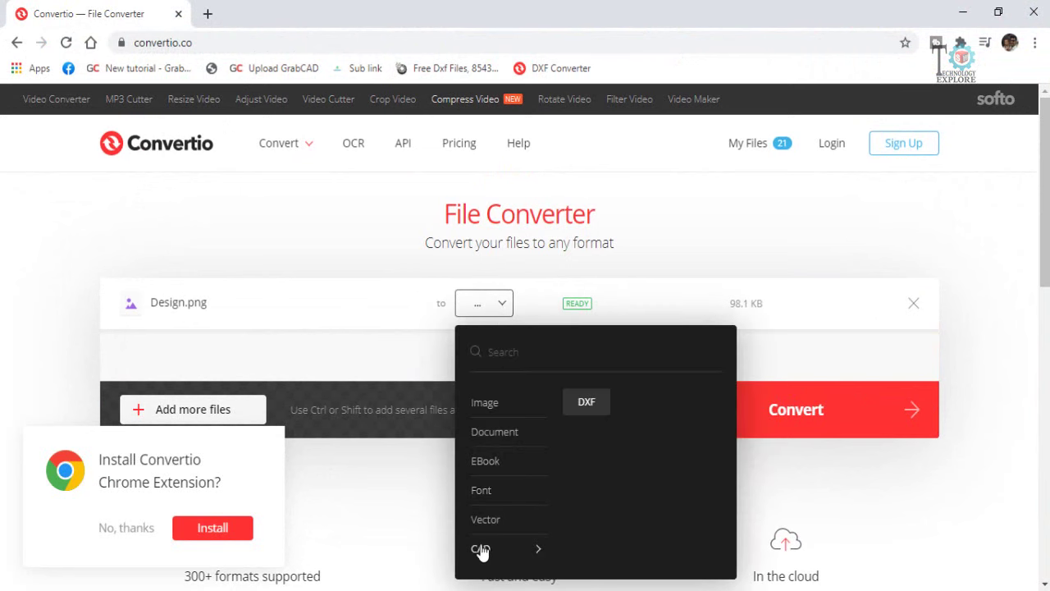
click(576, 407)
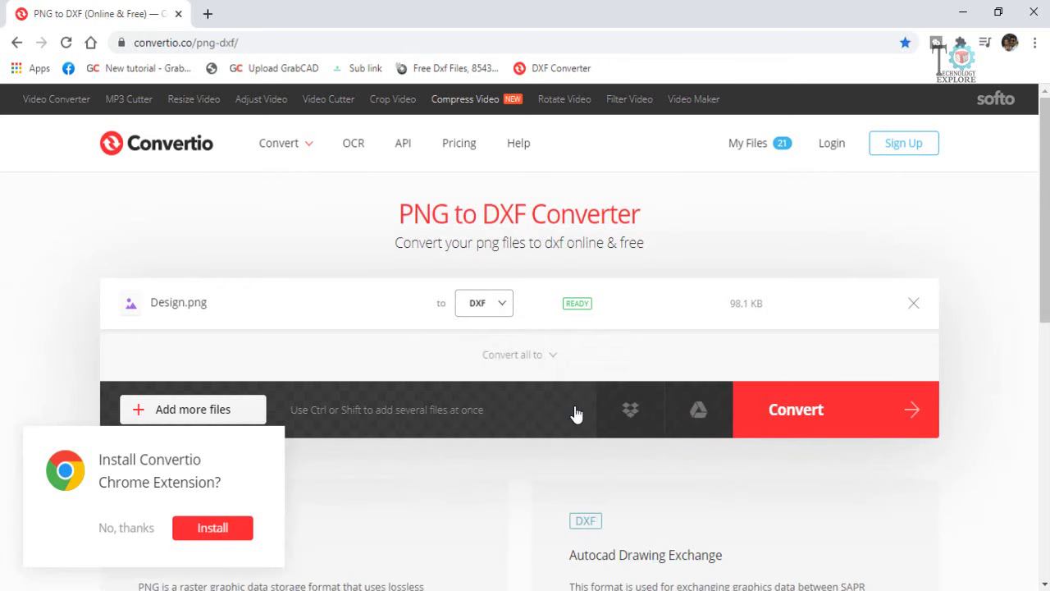
Convert Design.png to DXF and download the resulting 107 KB Design.dxf
click(809, 416)
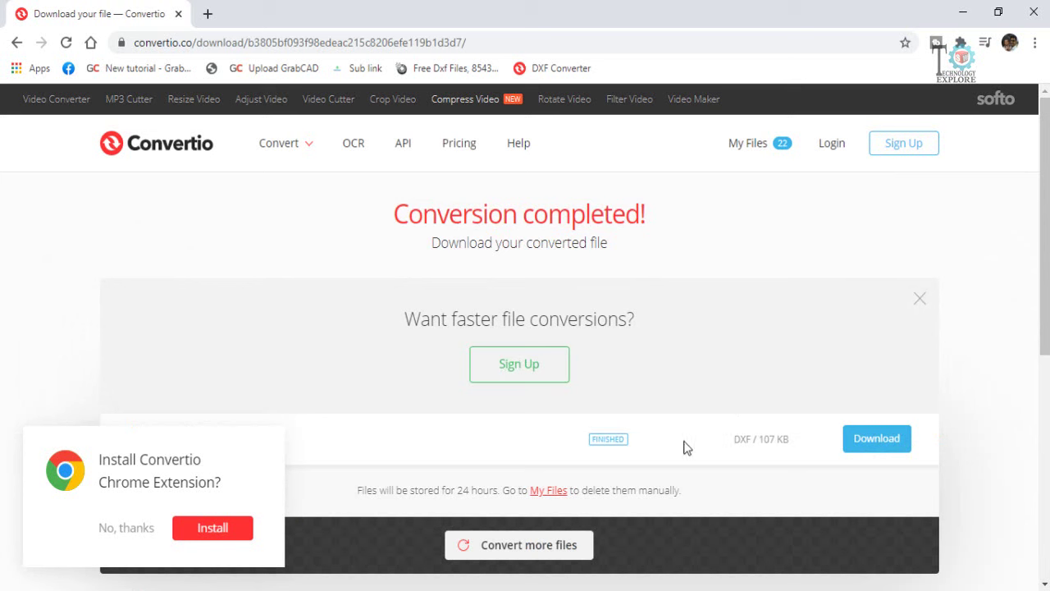
click(871, 444)
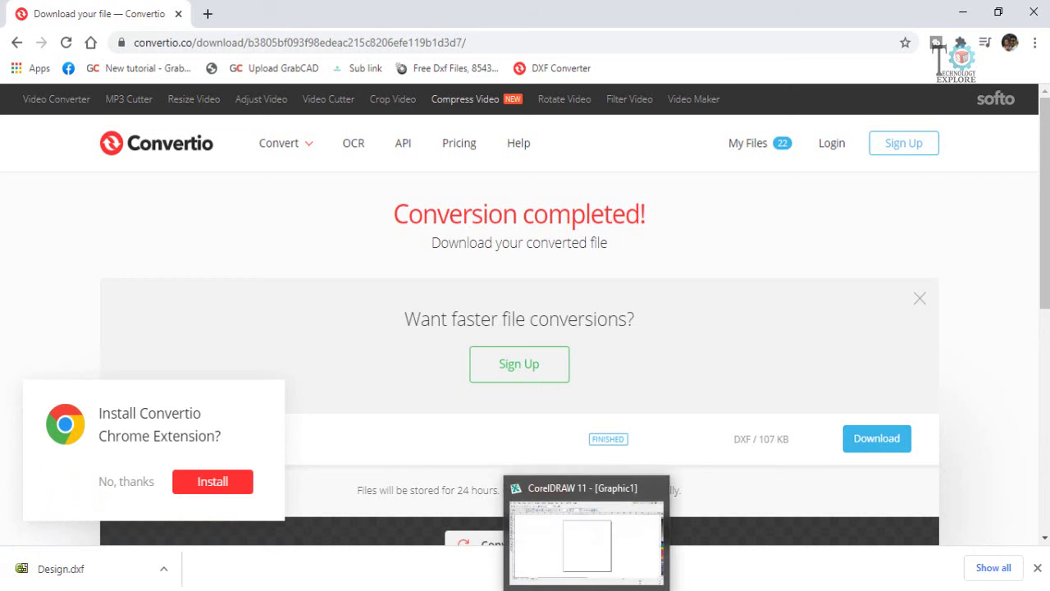
Import Design.dxf from Downloads into CorelDRAW, accepting the default AutoCAD import options
click(587, 590)
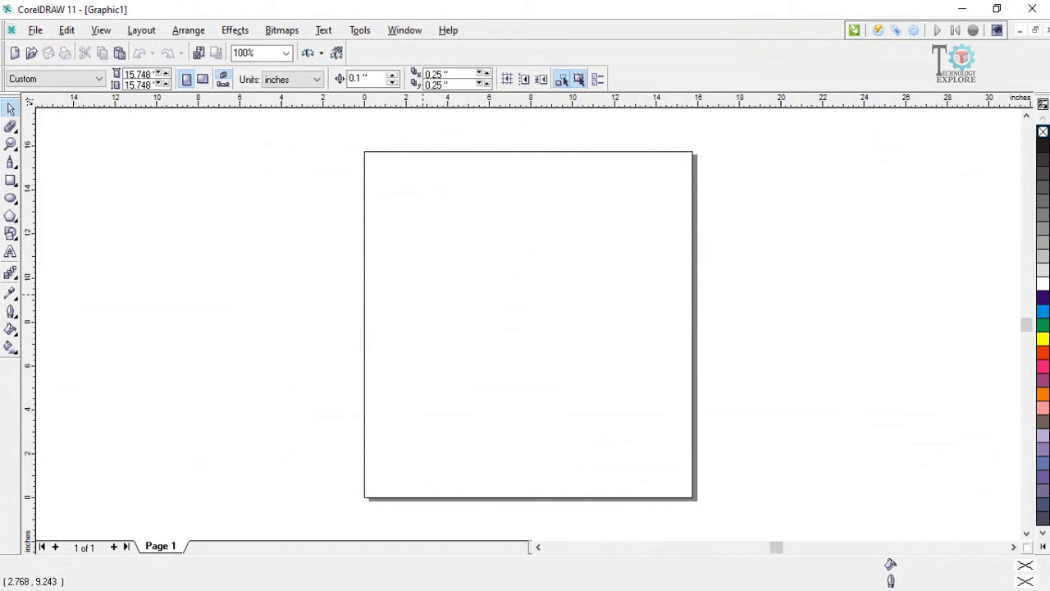
click(36, 29)
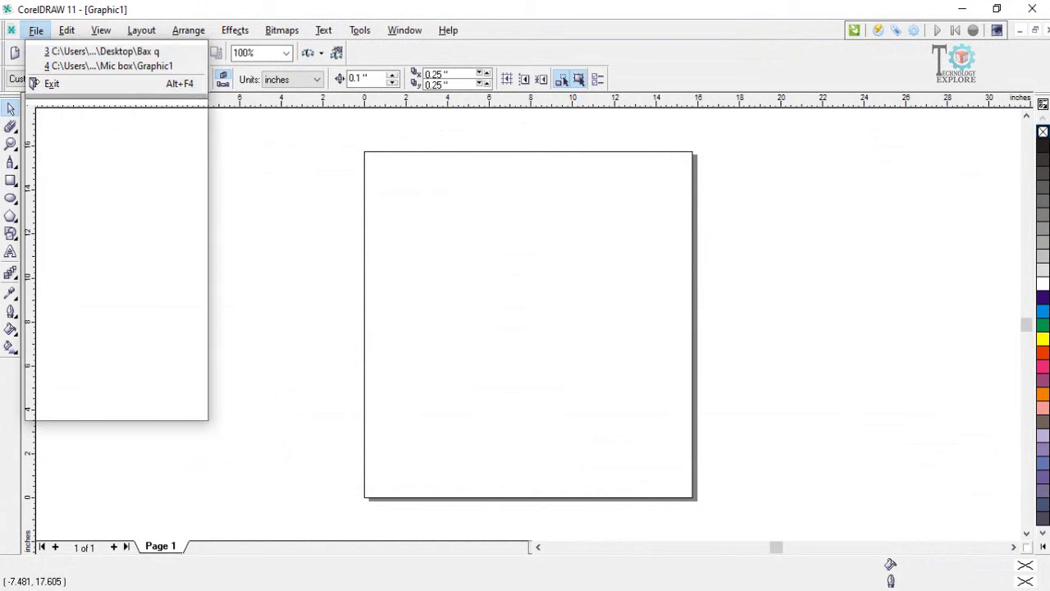
mouse_move(60, 204)
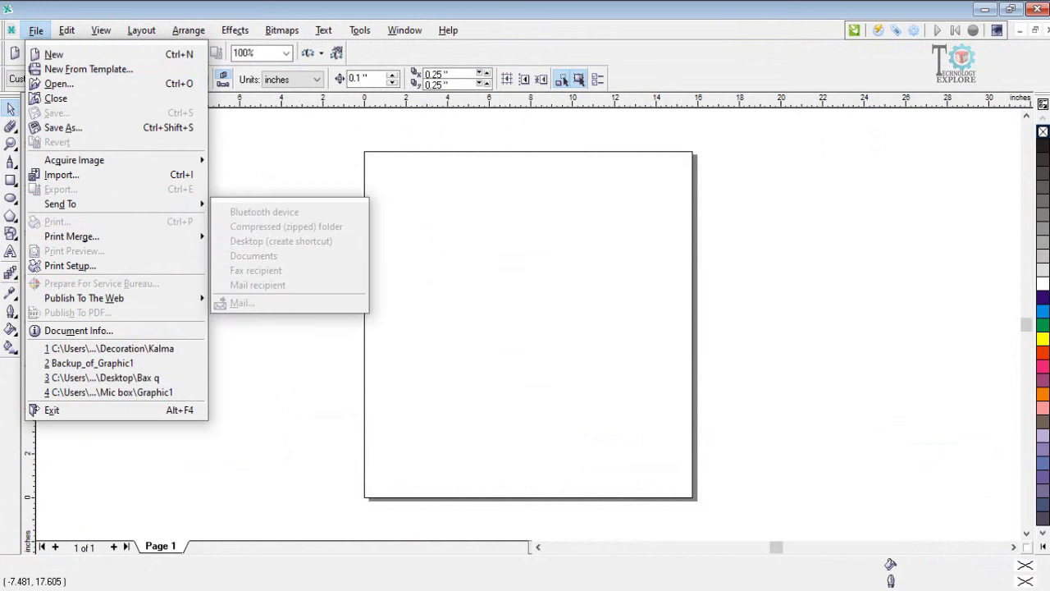
click(62, 174)
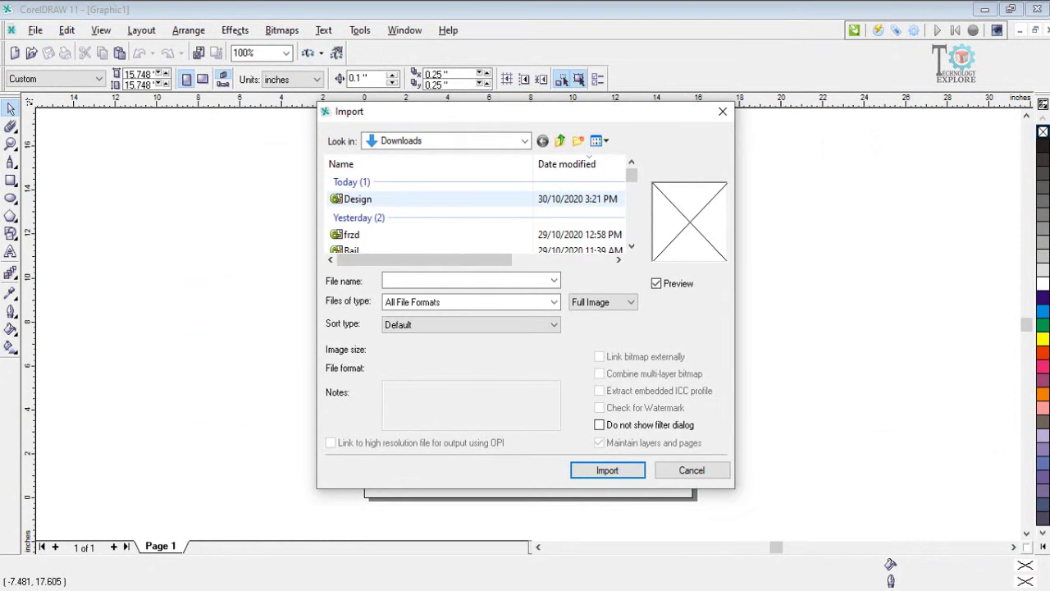
click(358, 199)
click(607, 470)
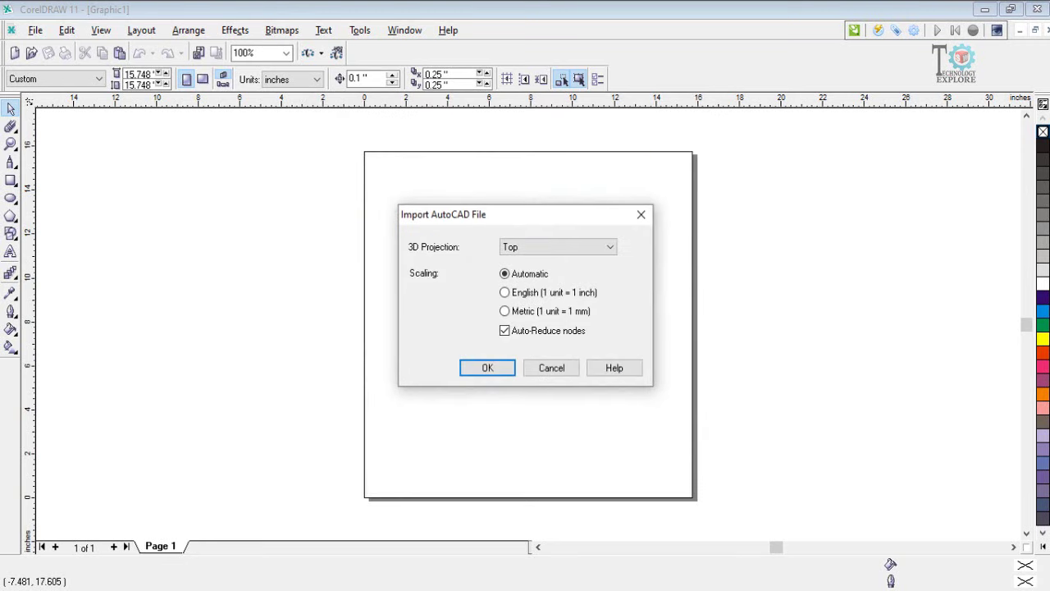
click(493, 368)
Place the imported floral ornament on the page and zoom in on it
click(433, 211)
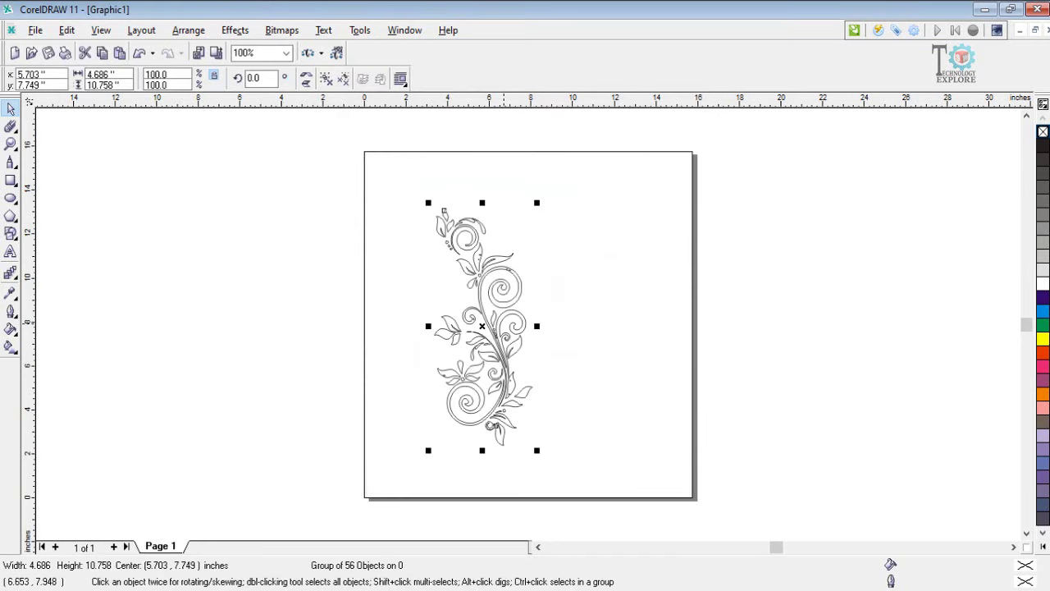
click(604, 322)
scroll(504, 279, up, 3)
scroll(535, 331, down, 1)
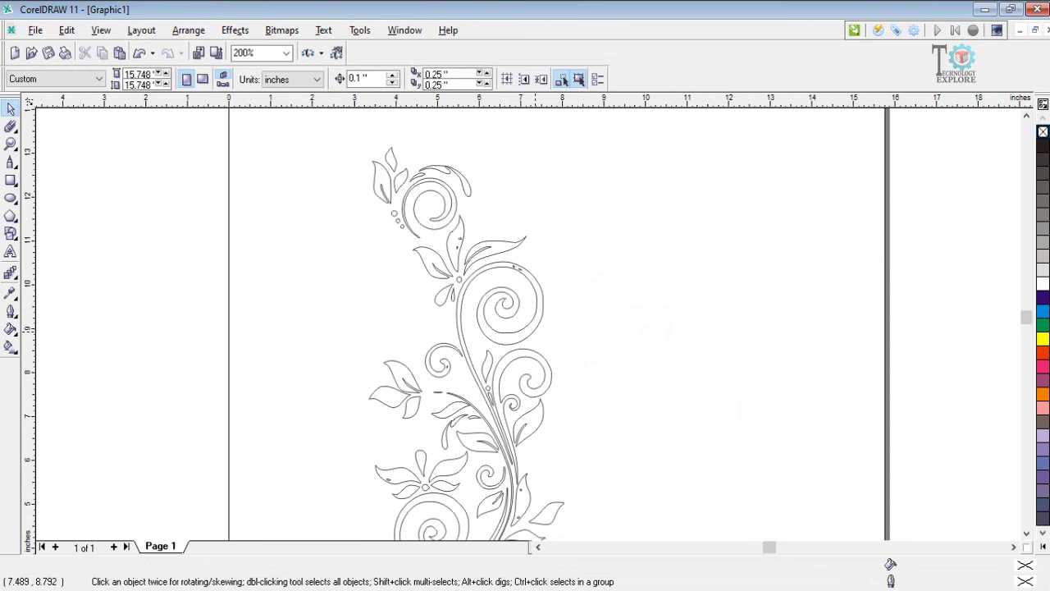
scroll(612, 332, down, 1)
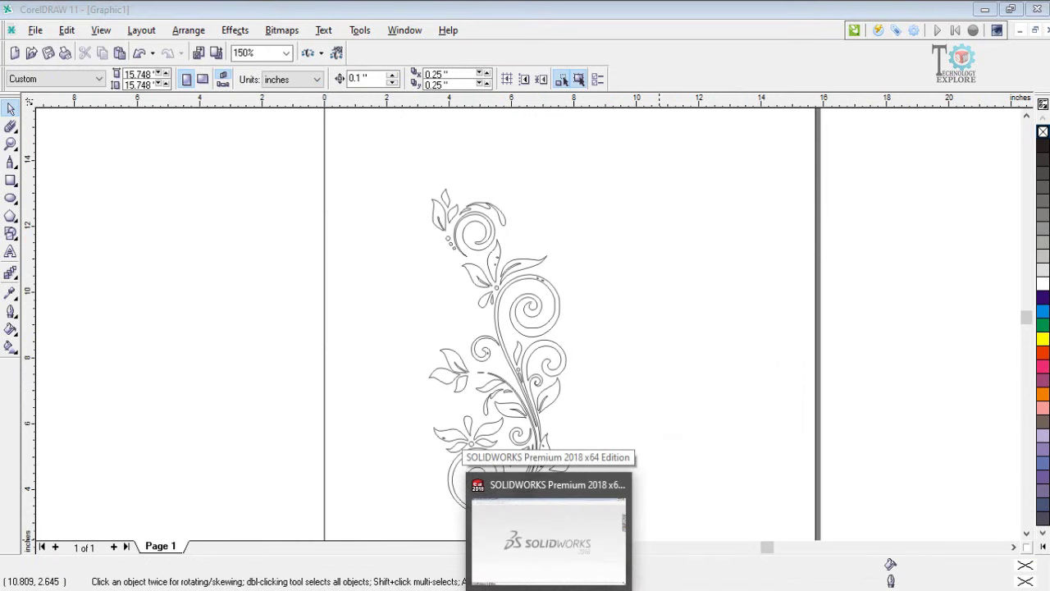
Bring SOLIDWORKS 2018 forward, then switch to File Explorer at Quick access
click(552, 579)
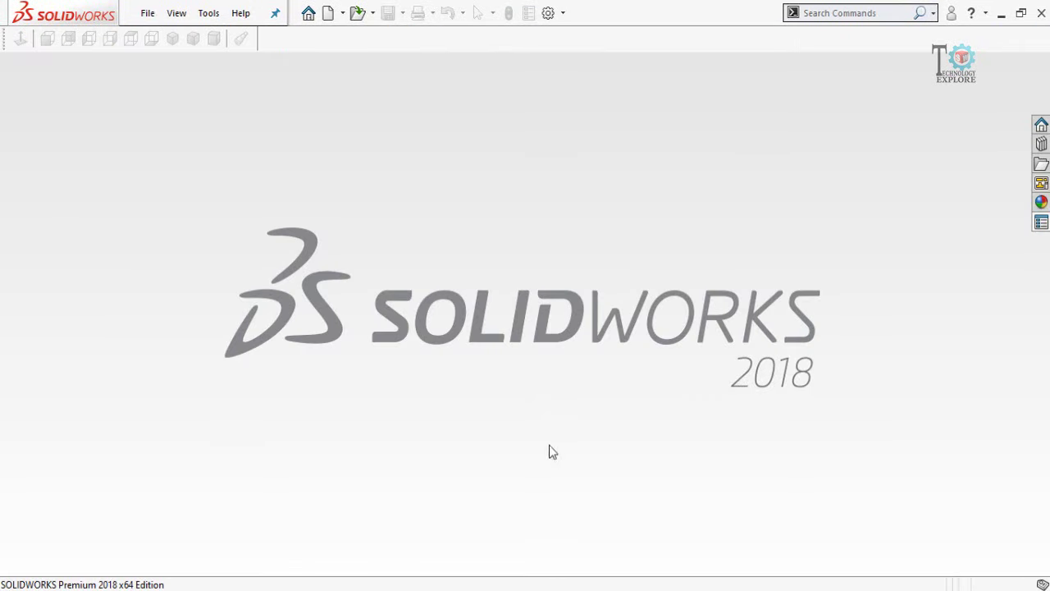
click(560, 583)
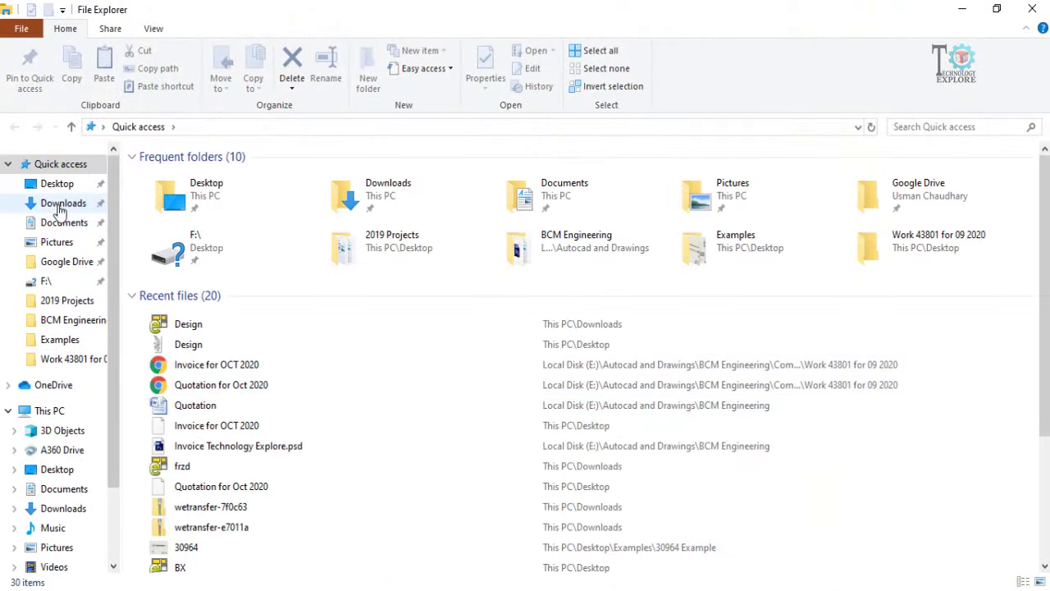
Drag the Design DXF from the Downloads folder onto SOLIDWORKS to import it
click(59, 205)
drag(188, 202, 491, 399)
drag(480, 345, 484, 346)
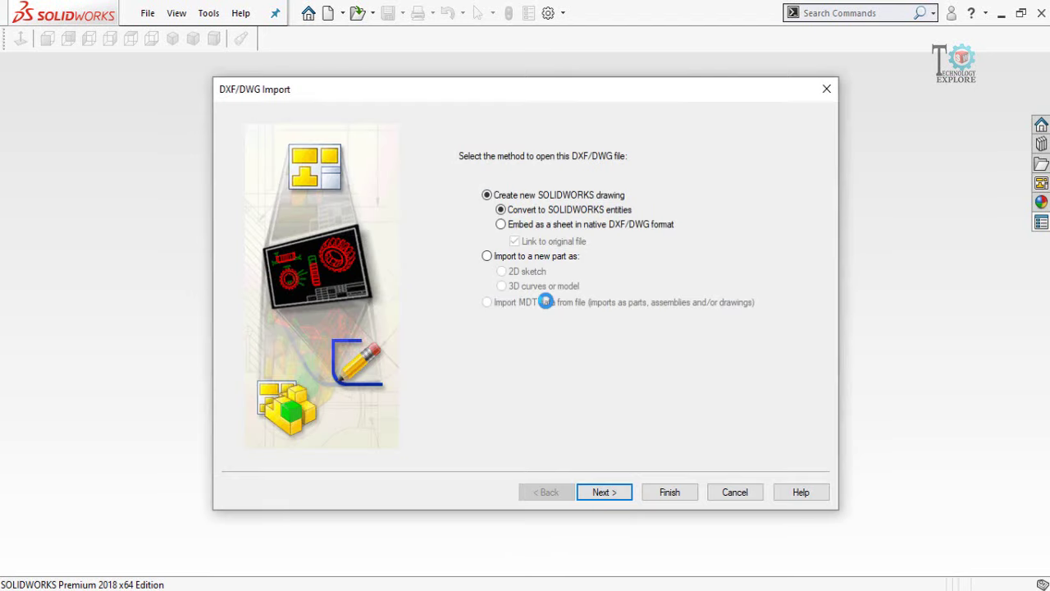
Import the Design DXF into a new part as a 2D sketch with default settings
click(487, 257)
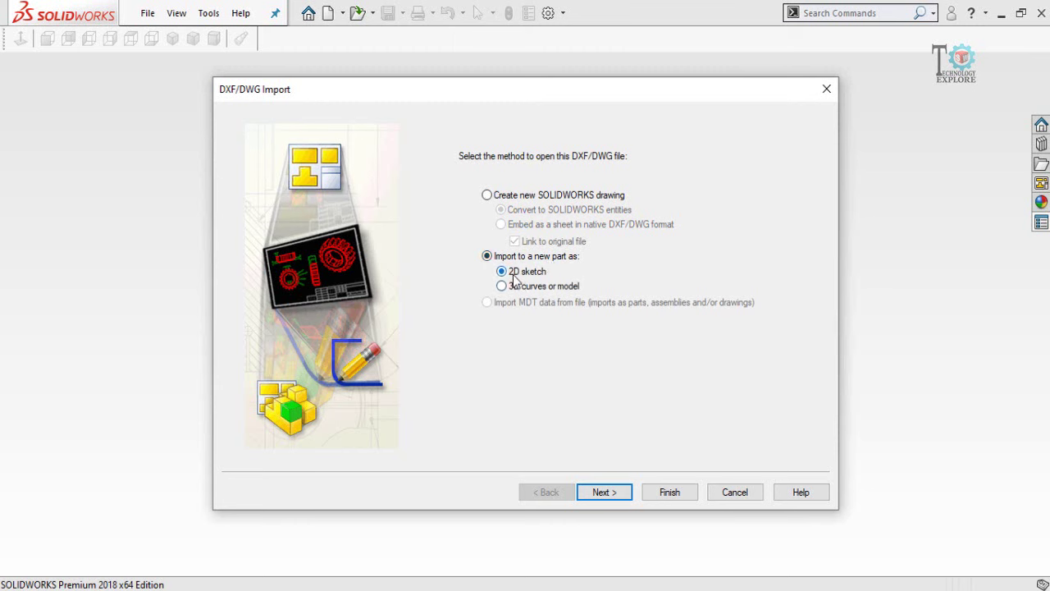
click(607, 493)
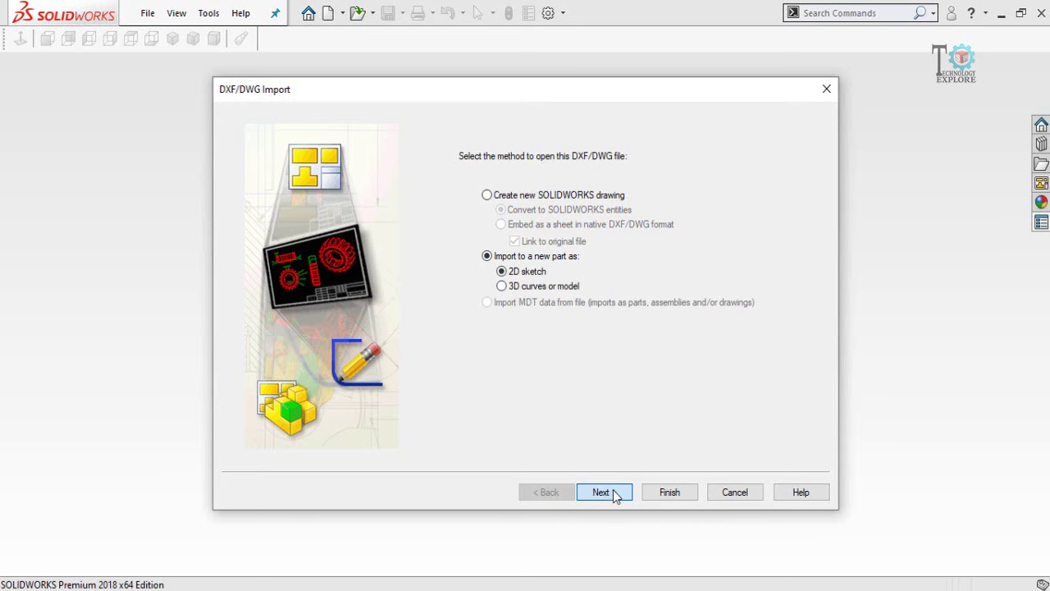
click(664, 495)
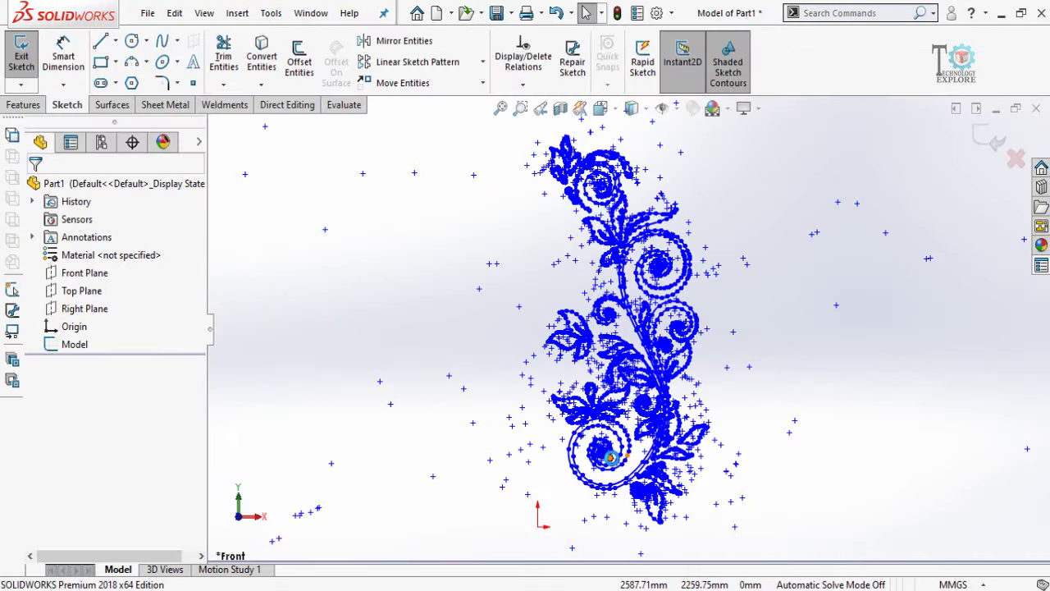
Orbit the imported ornament sketch in Part1 and bring up the Features commands
mouse_move(611, 456)
middle_down()
mouse_move(464, 365)
mouse_move(558, 369)
mouse_move(595, 386)
mouse_move(579, 394)
mouse_move(602, 400)
middle_up()
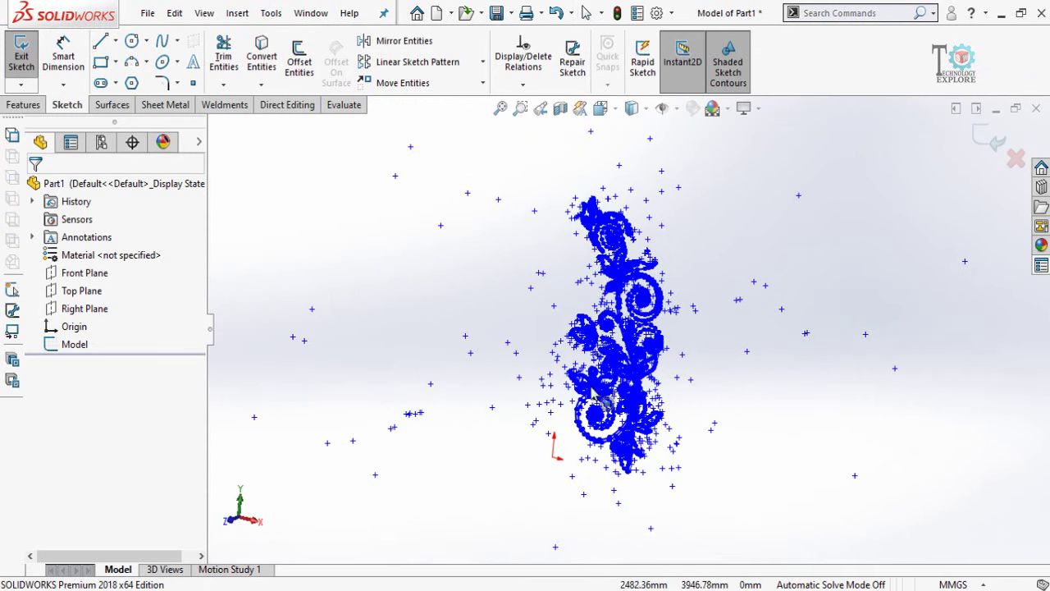
key(Escape)
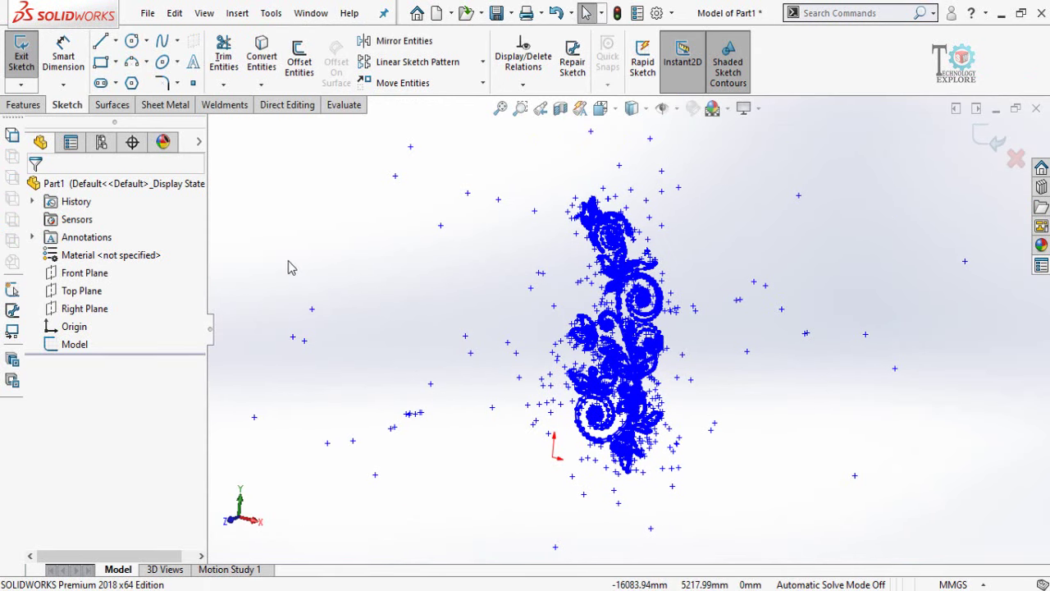
middle_drag(370, 308, 364, 291)
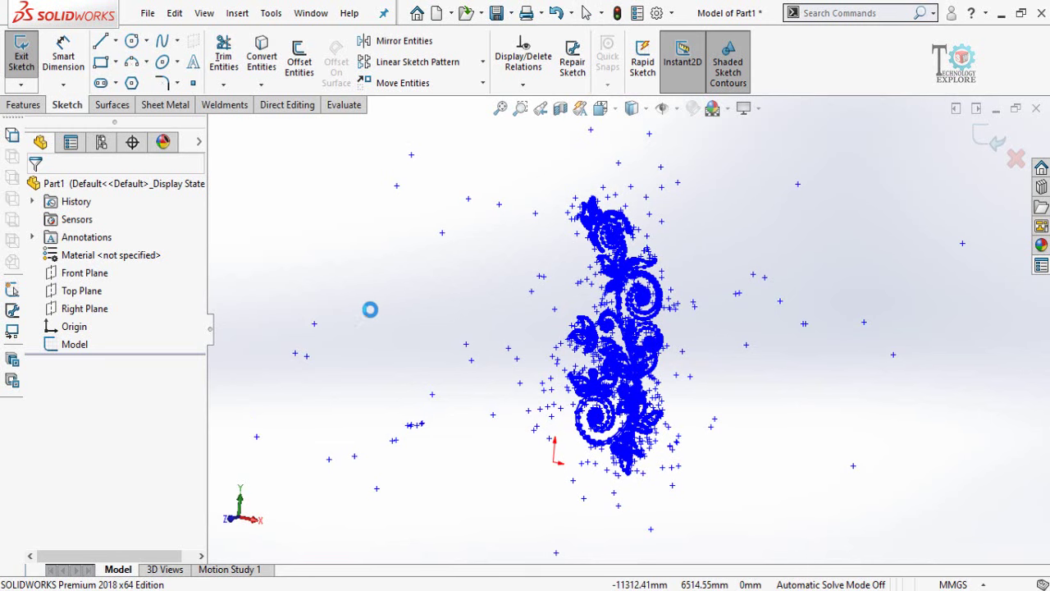
click(24, 107)
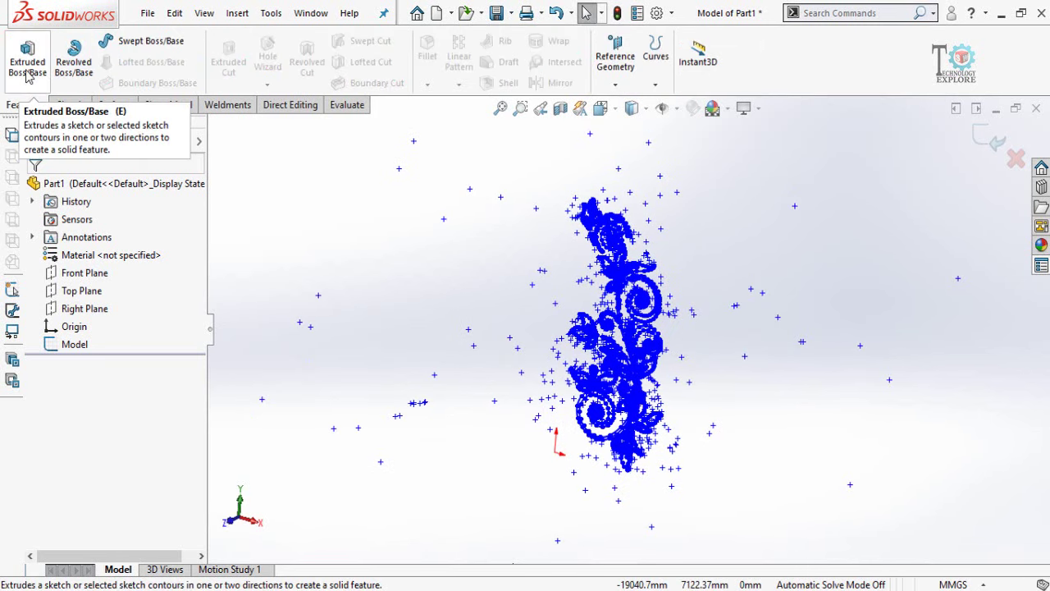
Extrude the ornament sketch 1410 mm blind into Boss-Extrude1, giving 48 solid bodies
click(28, 75)
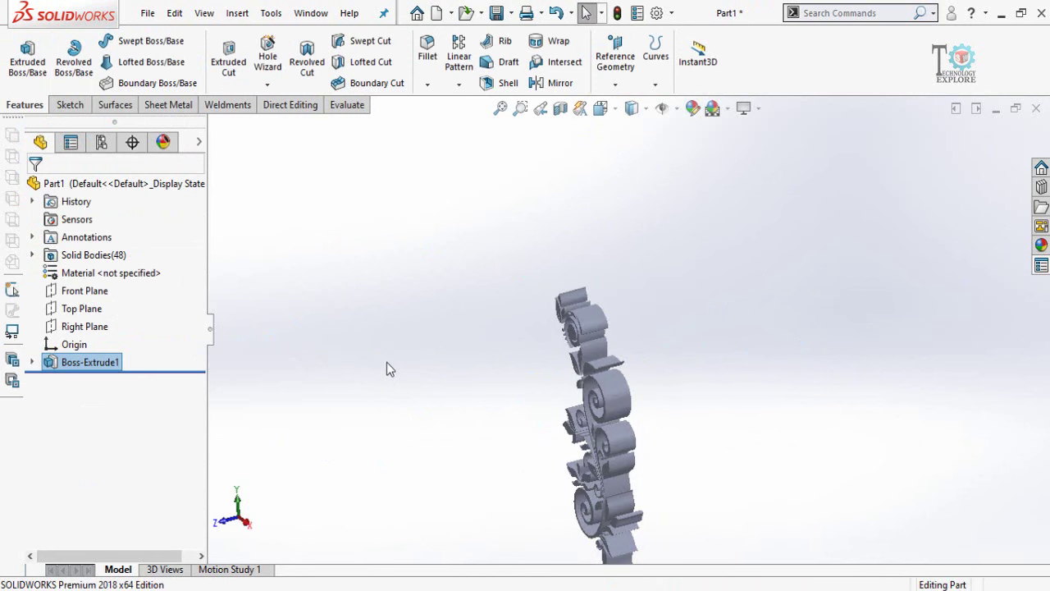
Orbit the extruded ornament to a near-front view showing its leaf-and-scroll shape
middle_drag(564, 401, 697, 410)
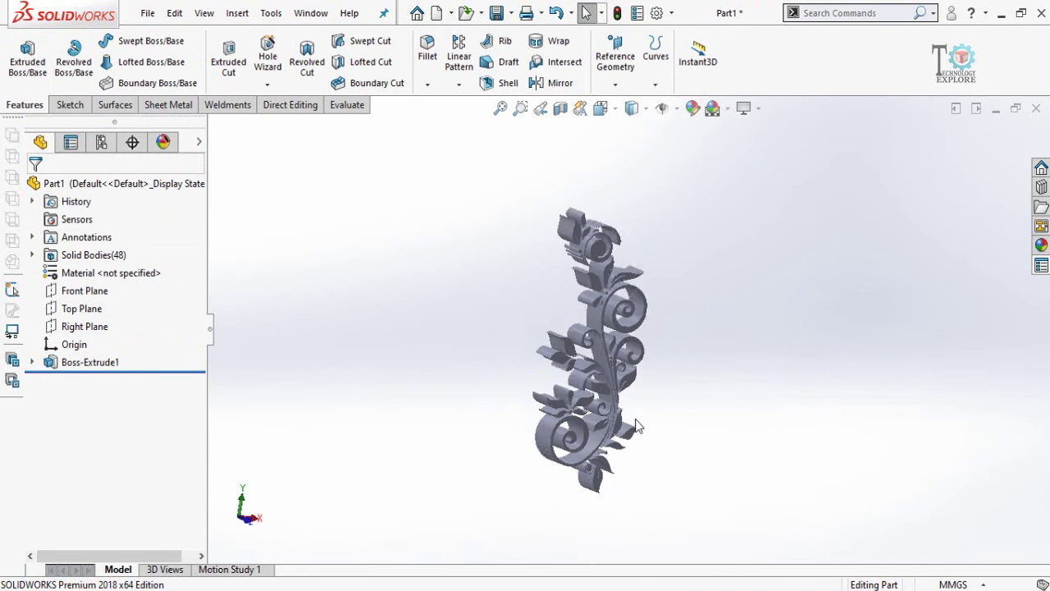
middle_drag(636, 425, 677, 356)
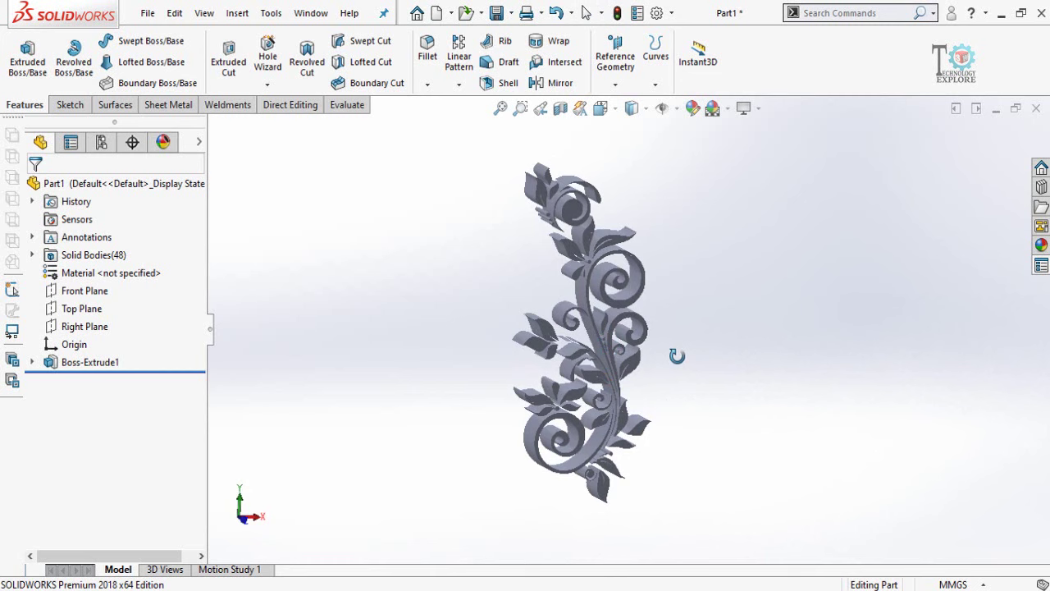
key(Escape)
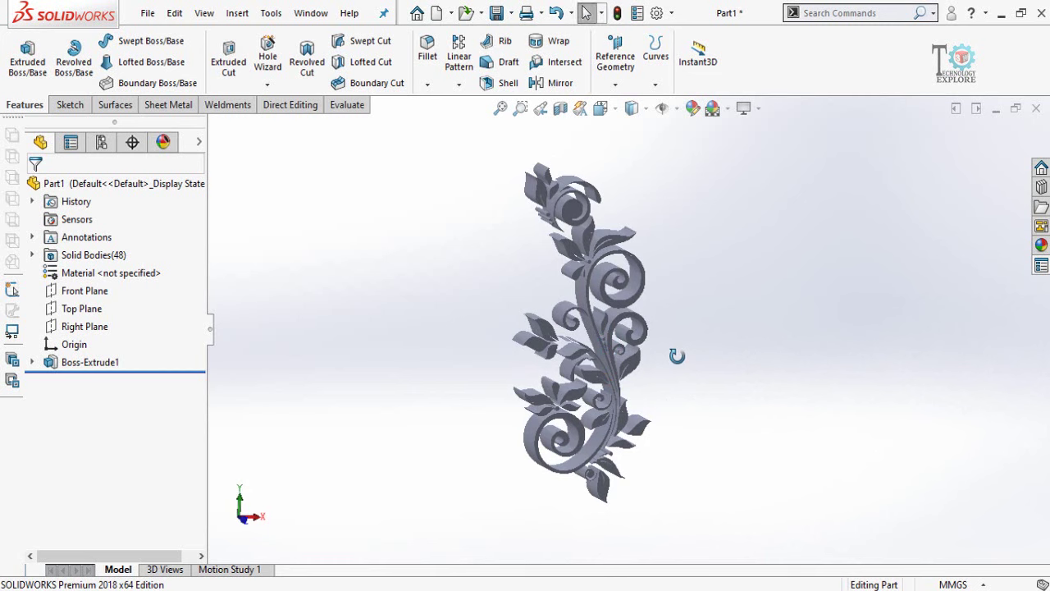